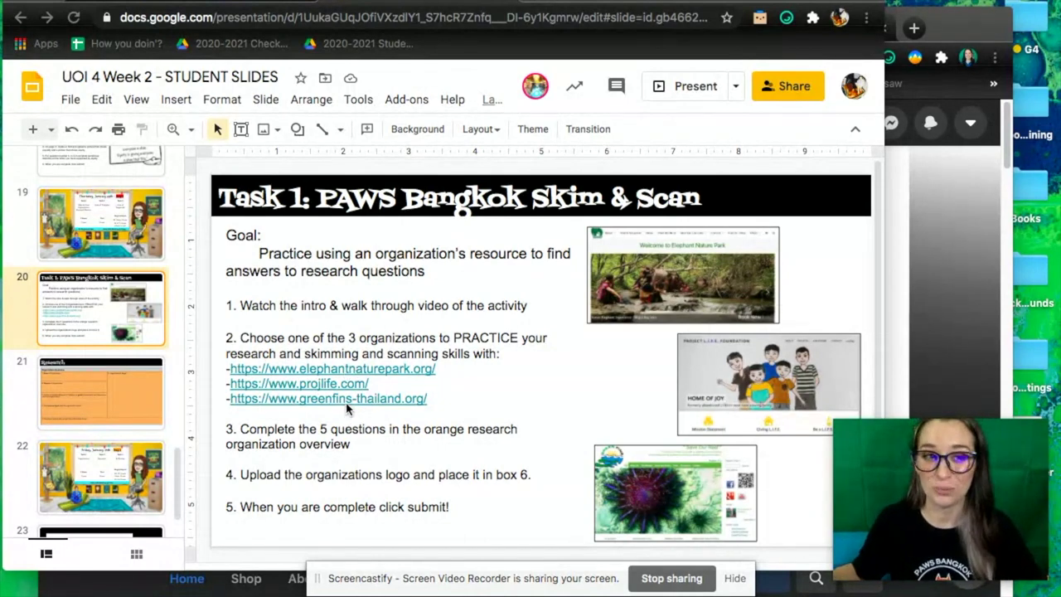
# - Open slide 21, the Research slide with the empty orange Organization Overview table
pyautogui.click(145, 383)
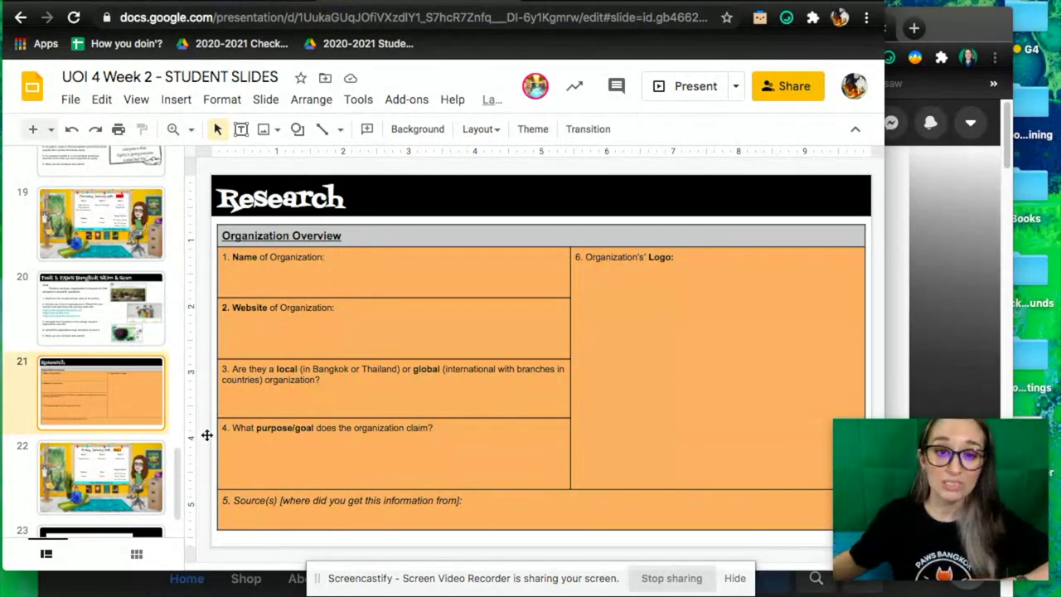
pyautogui.click(465, 501)
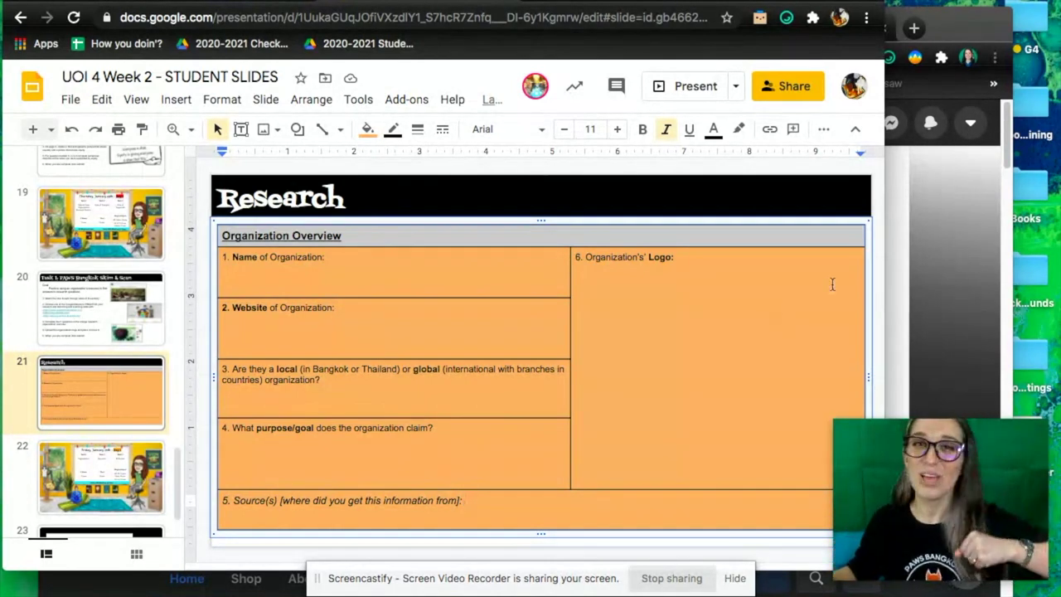
# - Bring the PAWS Bangkok Facebook page in Chrome to the front and maximize it
pyautogui.click(929, 253)
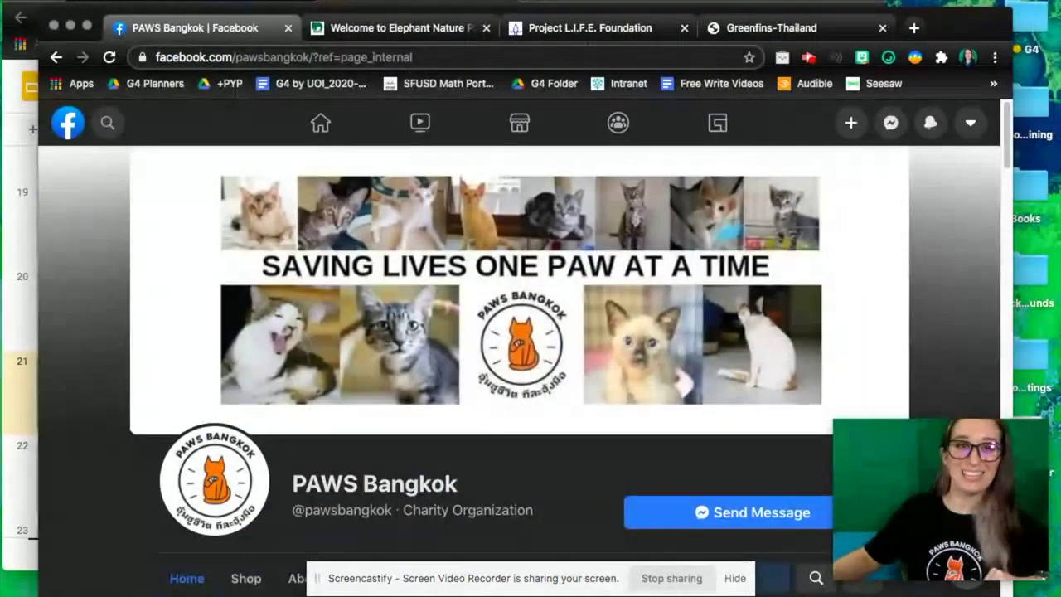
pyautogui.click(86, 26)
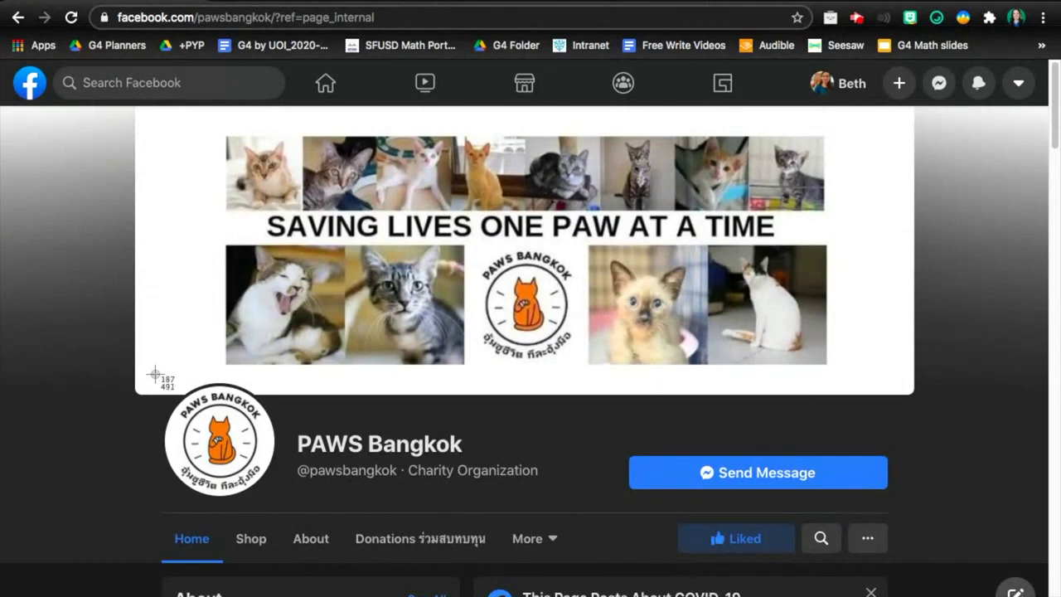
pyautogui.moveTo(152, 372); pyautogui.dragTo(283, 504)
# - Expand the About description and select the English text from 'PAWS Bangkok provides' through 'Bangkok.'
pyautogui.scroll(-2, 463, 470)
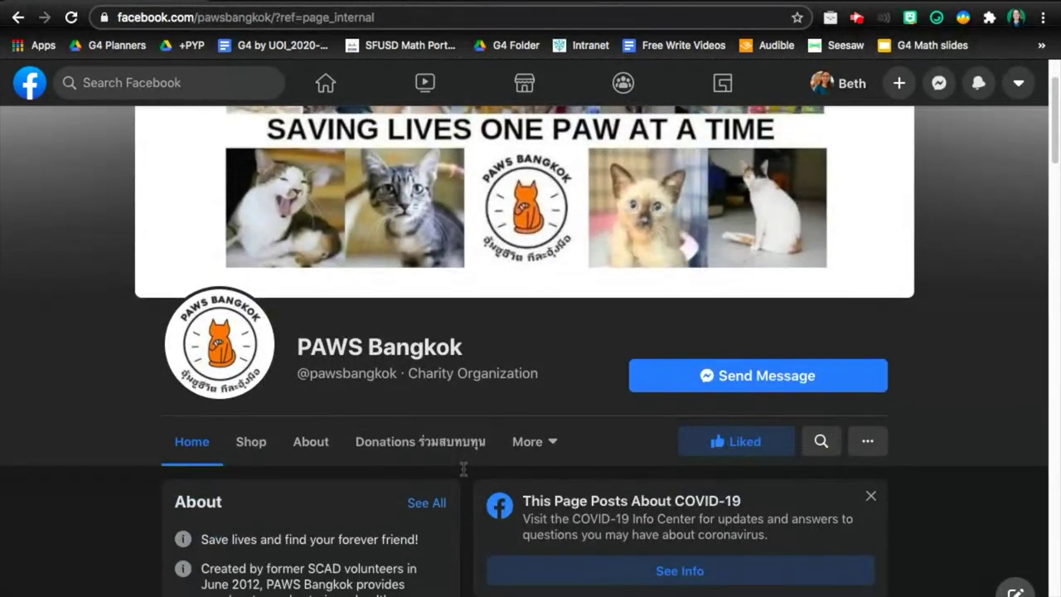
pyautogui.scroll(-2, 463, 470)
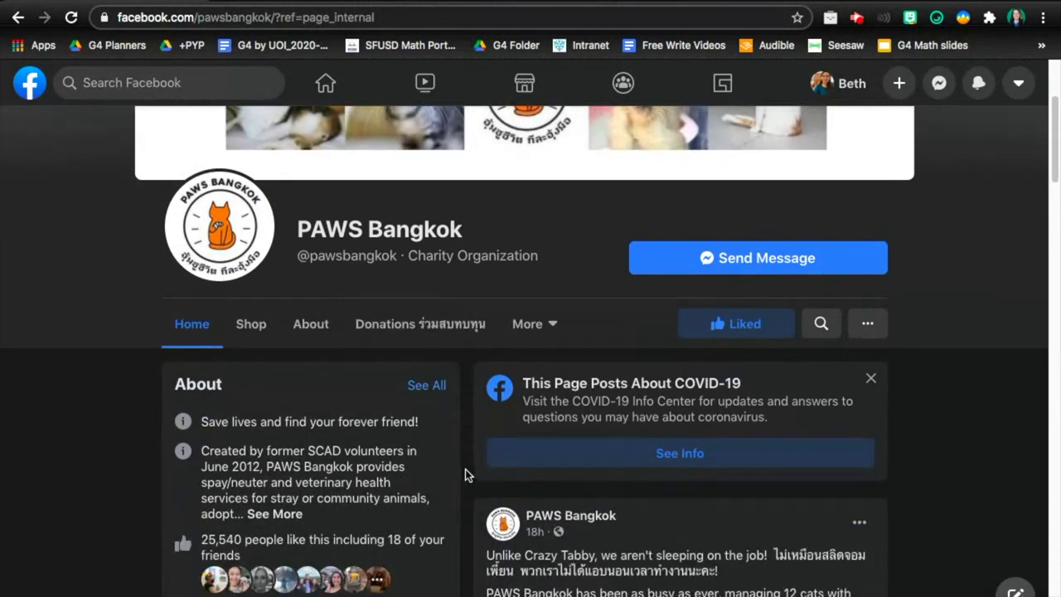
pyautogui.scroll(-1, 463, 469)
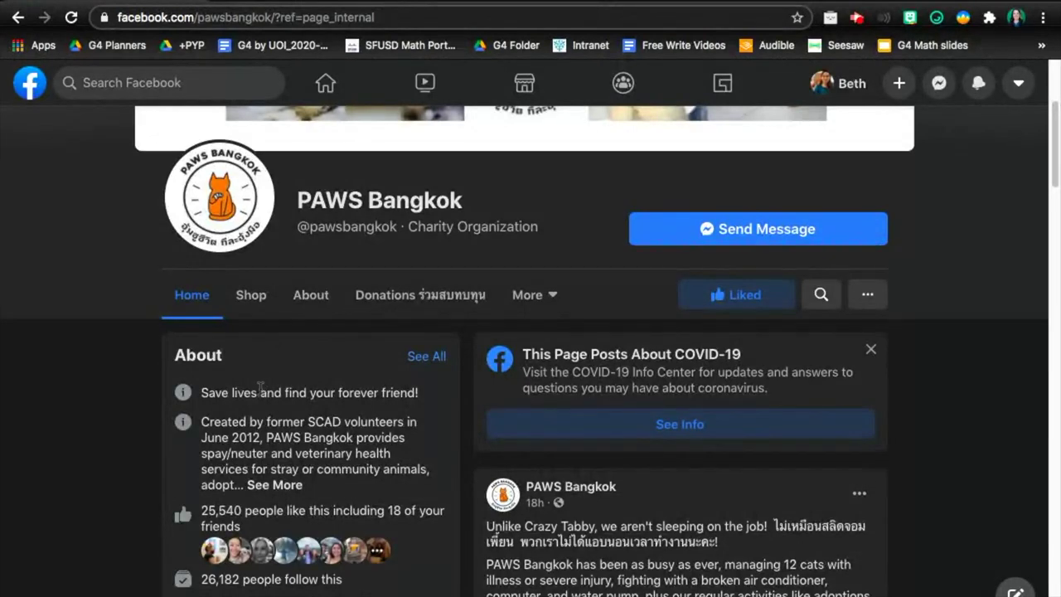
pyautogui.click(276, 485)
pyautogui.scroll(-1, 332, 462)
pyautogui.scroll(-1, 332, 462)
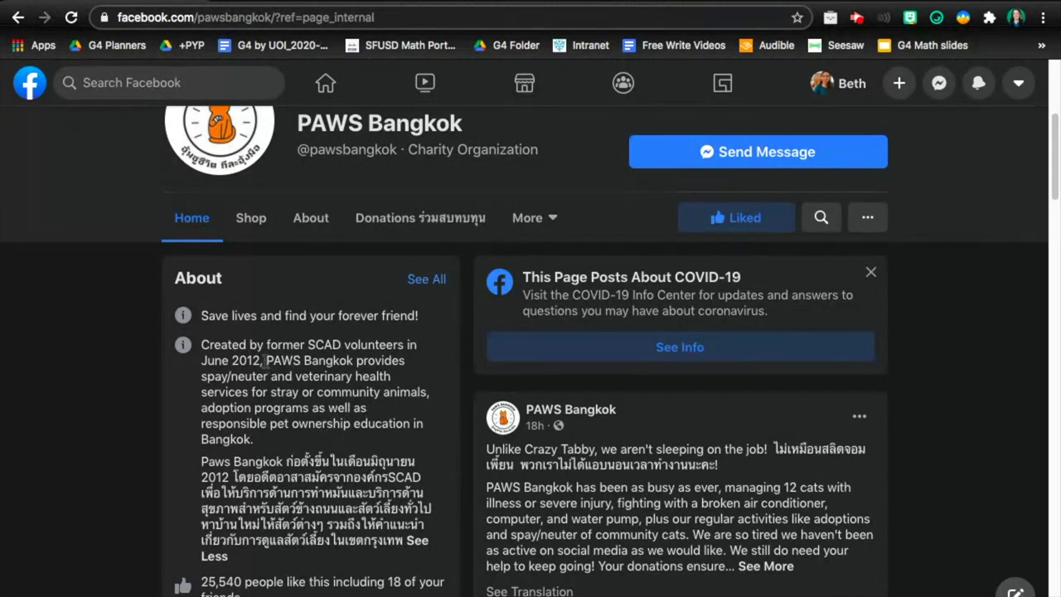
pyautogui.moveTo(265, 361); pyautogui.dragTo(280, 447)
pyautogui.hotkey('ctrl', 'c')
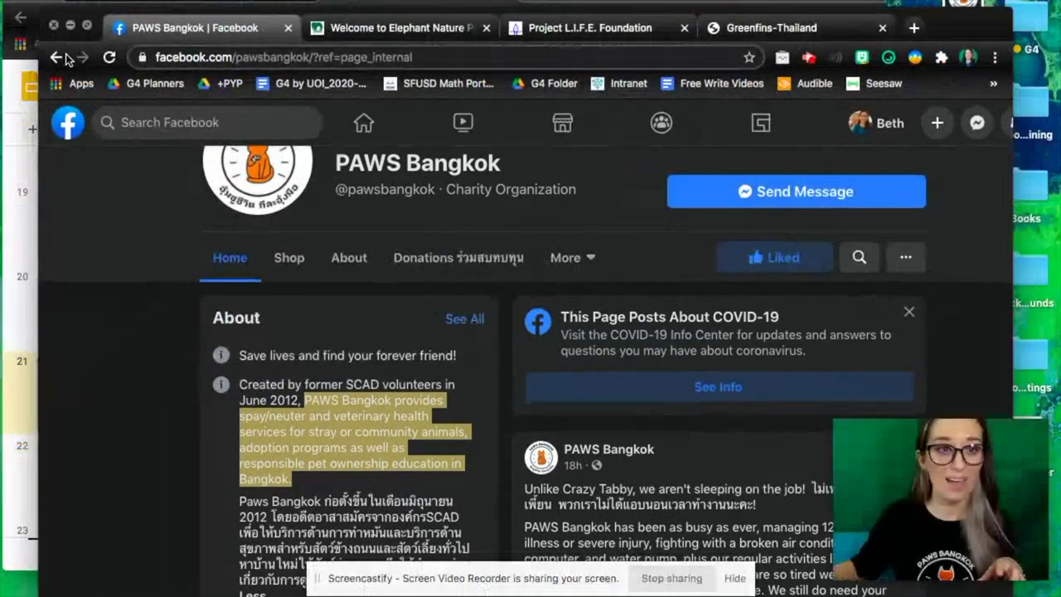
# - Paste the copied description into the purpose cell and enter 'PAWS Bangkok' as the organization name
pyautogui.hotkey('alt', 'Tab')
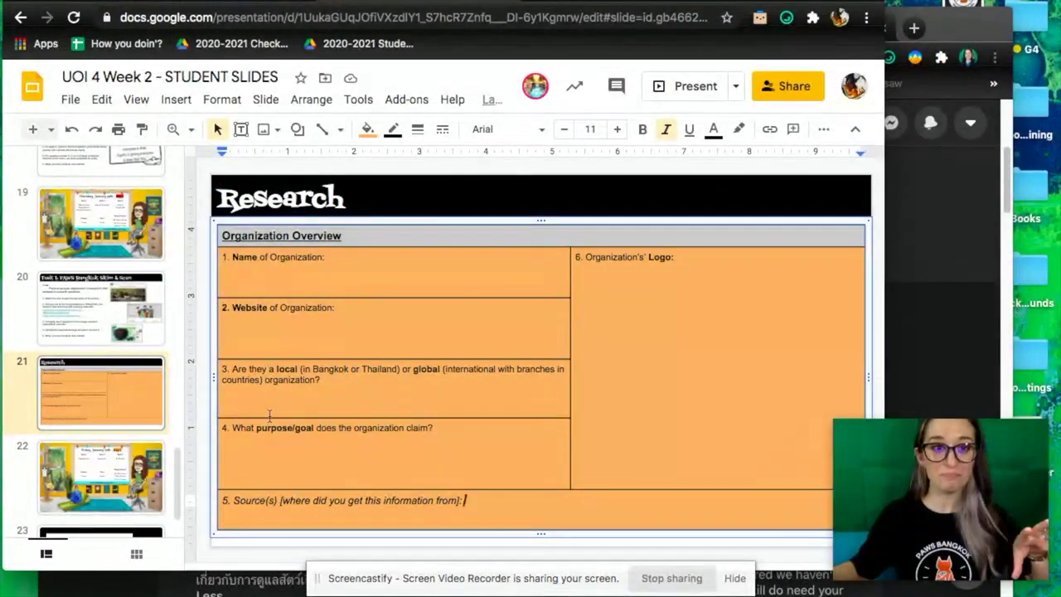
pyautogui.click(257, 448)
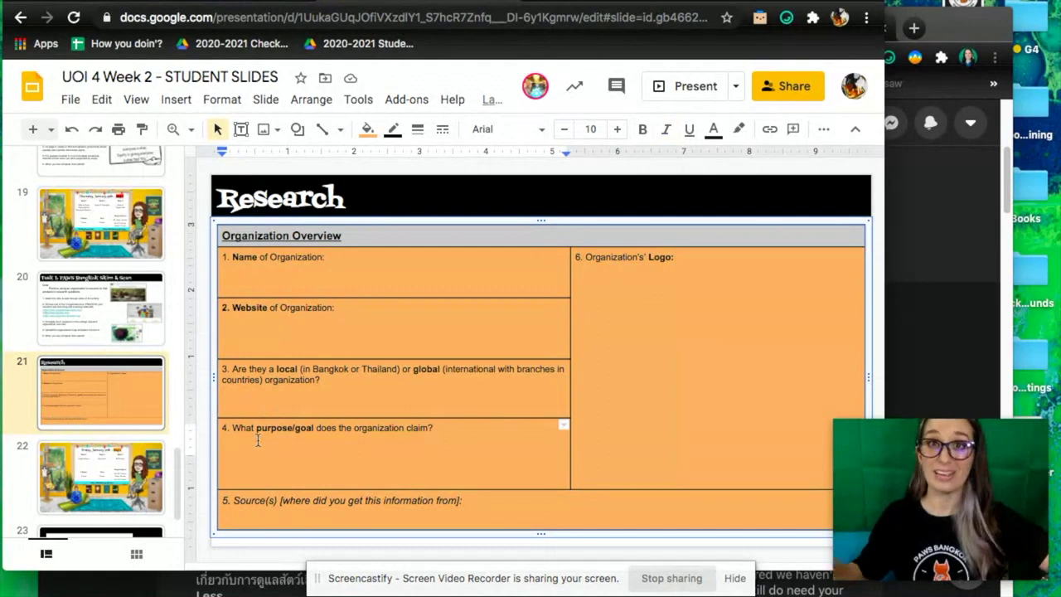
pyautogui.hotkey('ctrl', 'v')
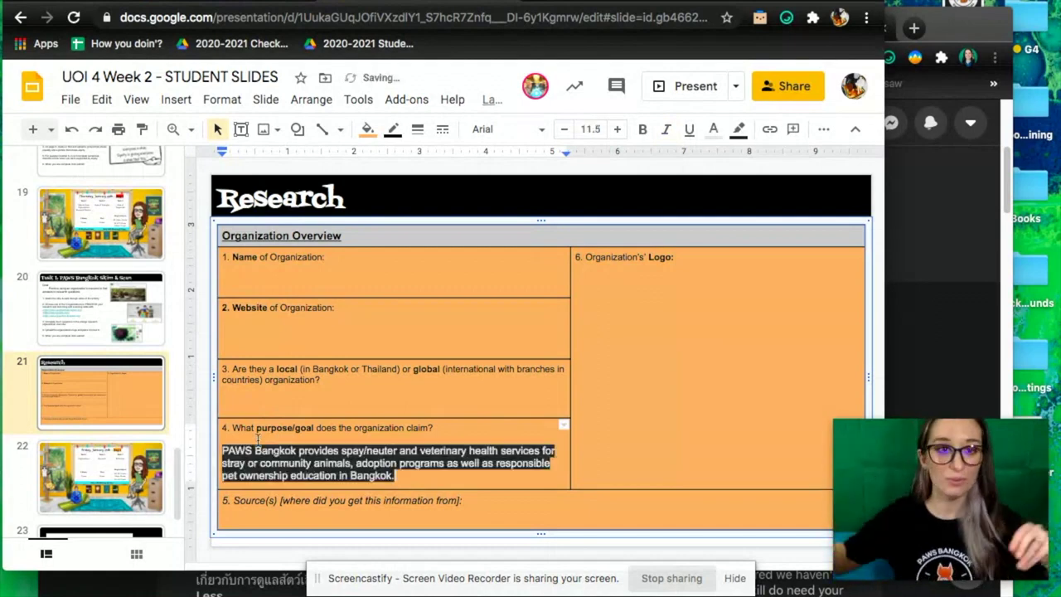
pyautogui.click(250, 268)
pyautogui.write('PAWS B')
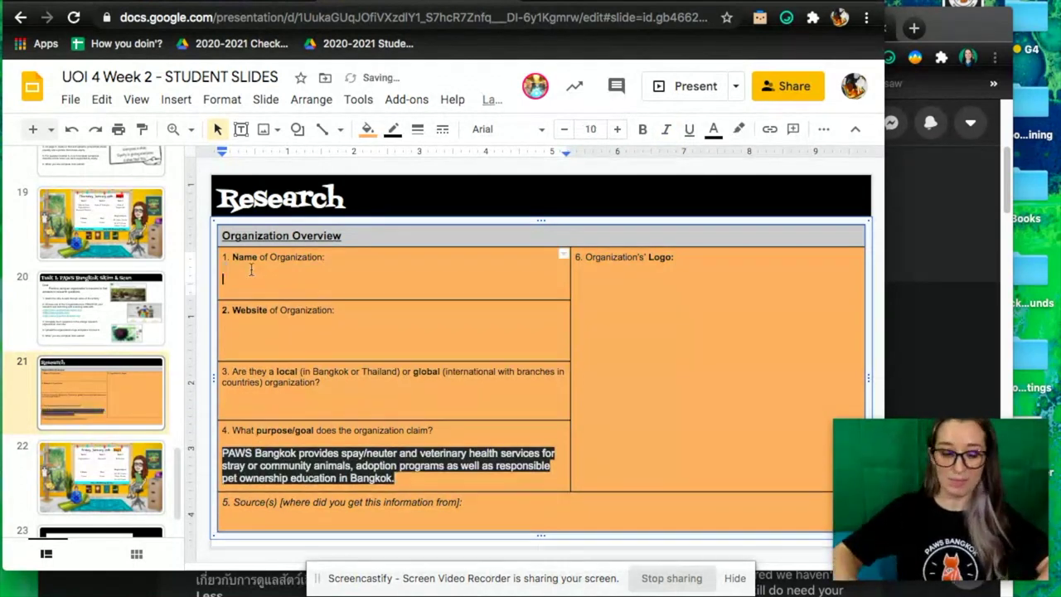
pyautogui.write('angkok')
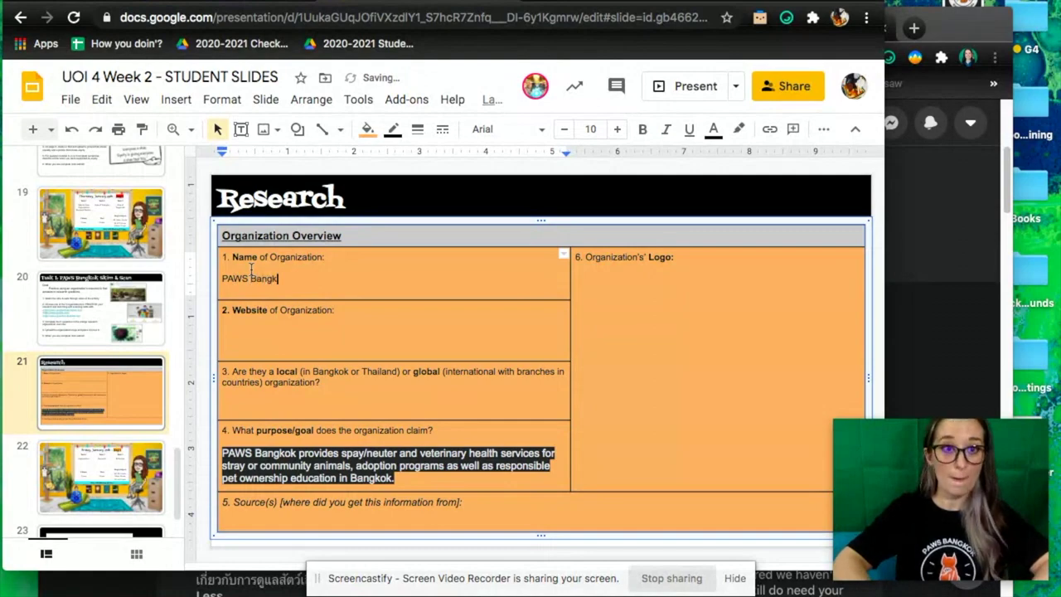
# - Copy the PAWS Bangkok Facebook URL into both the Website and Source(s) cells
pyautogui.click(247, 336)
pyautogui.click(958, 227)
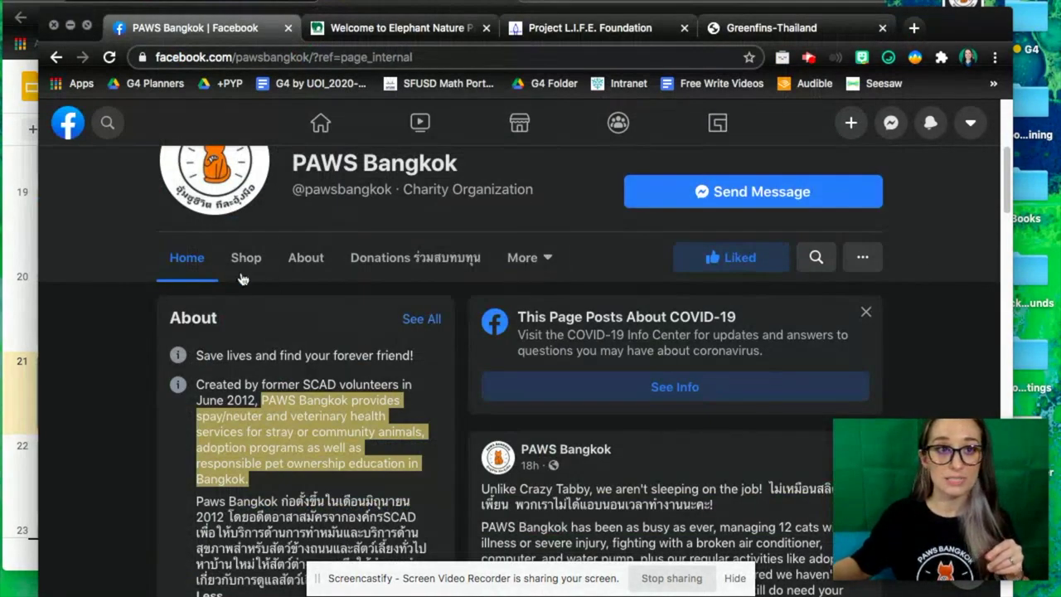
pyautogui.click(258, 59)
pyautogui.press('super+c')
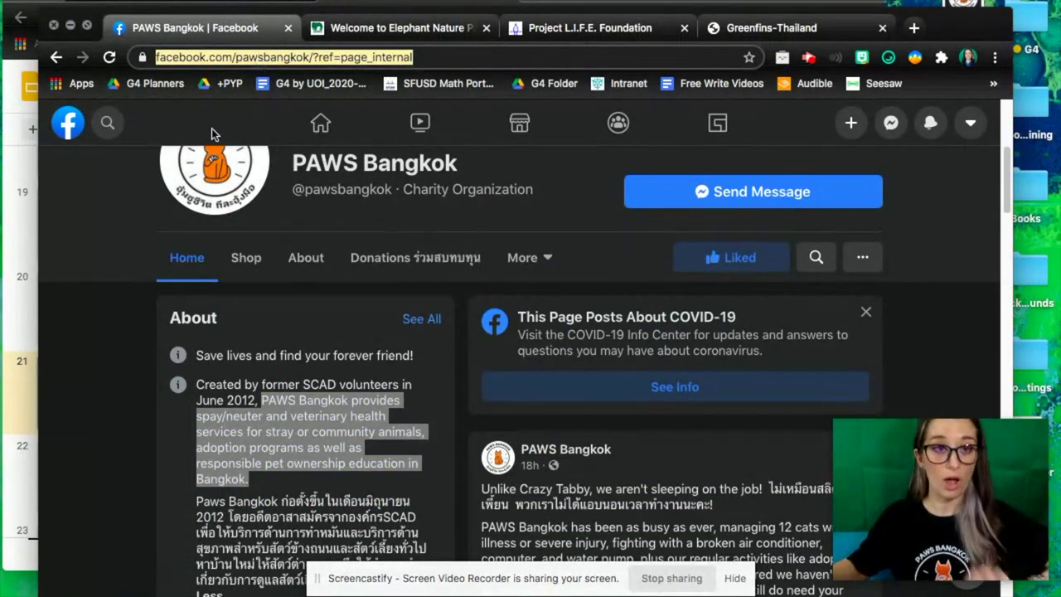
pyautogui.click(14, 300)
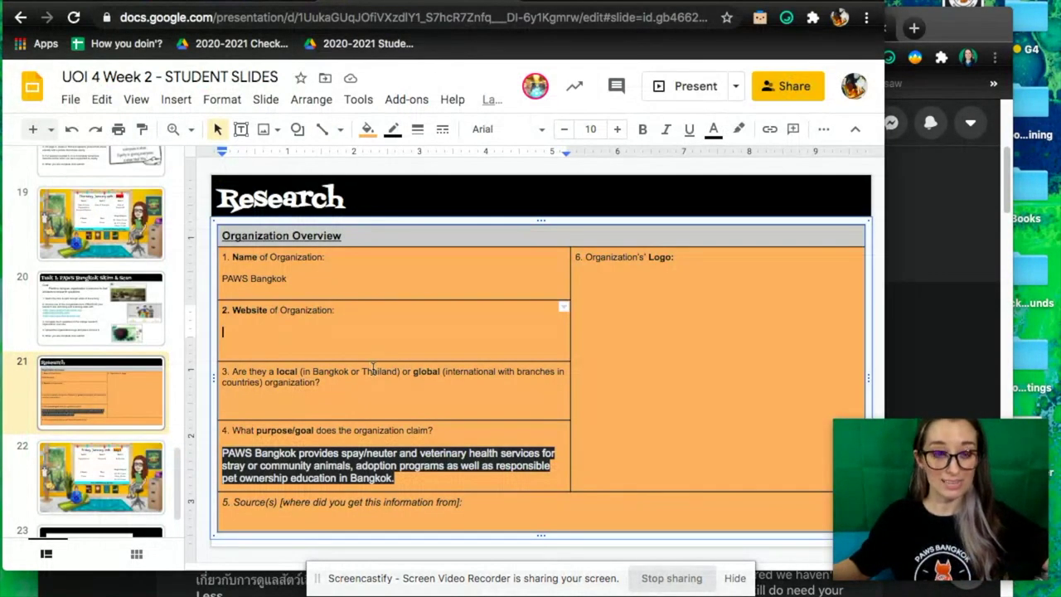
pyautogui.press('super+v')
pyautogui.click(521, 507)
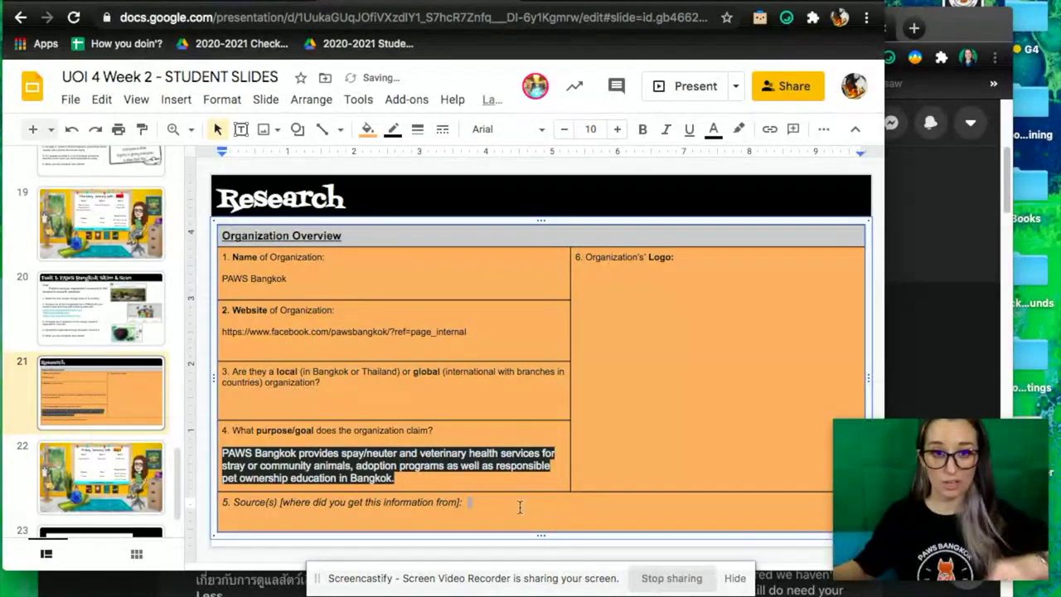
pyautogui.press('super+v')
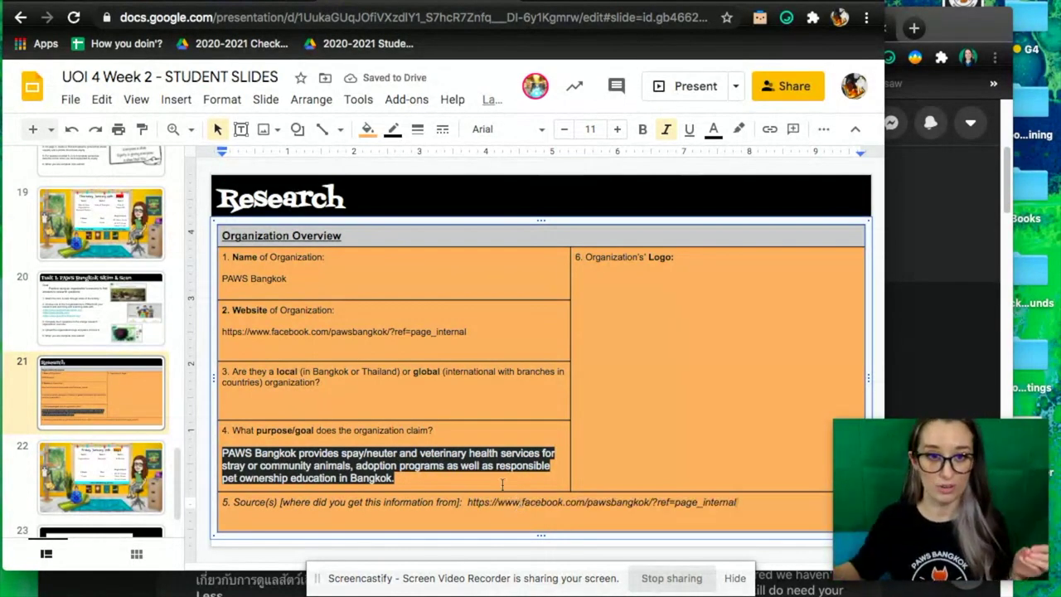
pyautogui.click(232, 406)
# - Answer local/global with 'Local to Bangkok but might beb connected to SCAD?' and return to slide 20
pyautogui.write('Local to Bangkok')
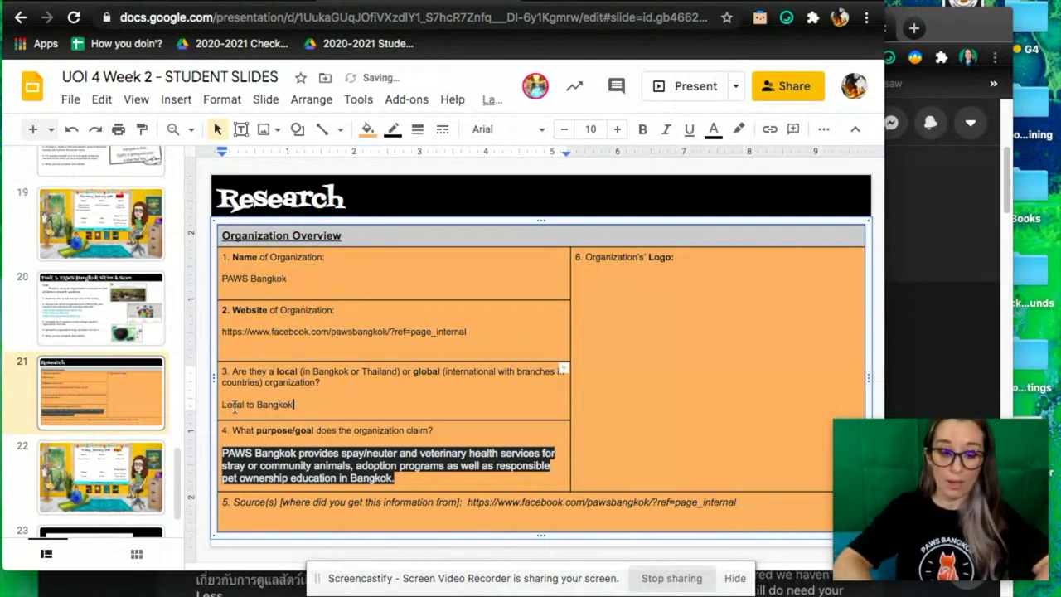
pyautogui.write(' but might beb connec')
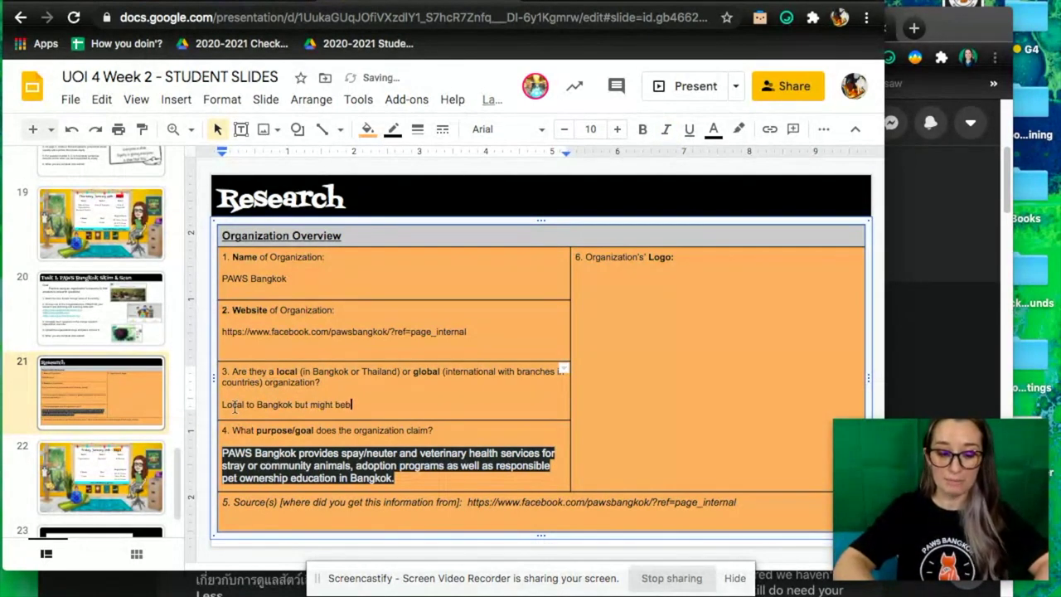
pyautogui.write('to SCAD?')
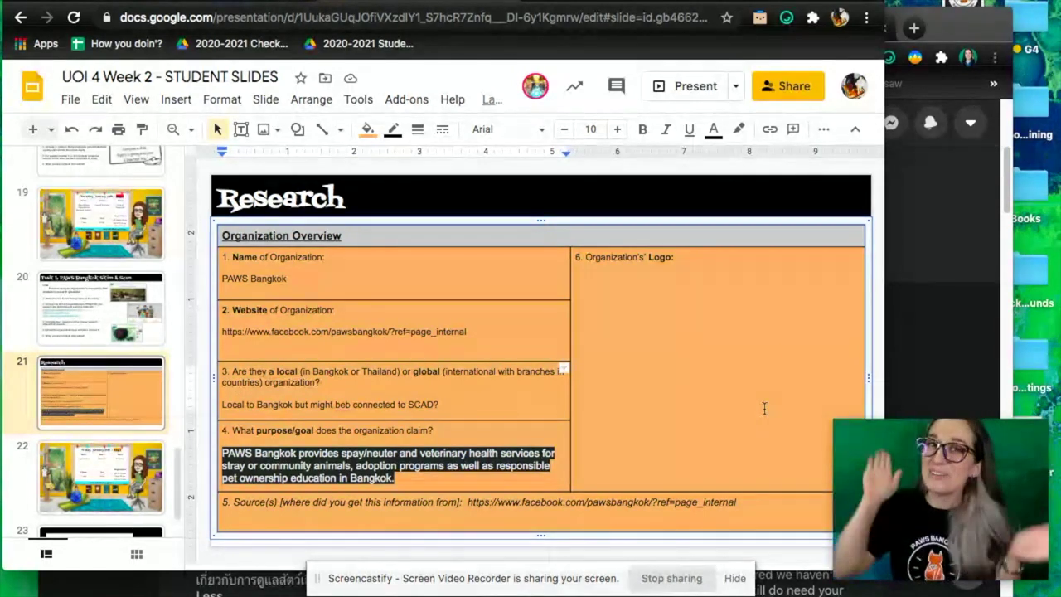
pyautogui.click(136, 330)
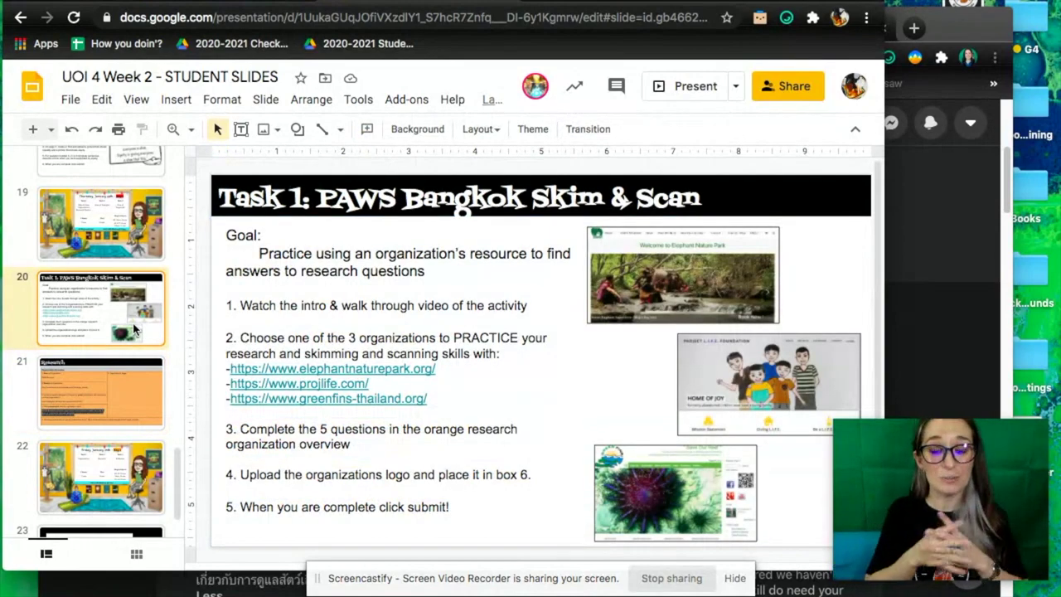